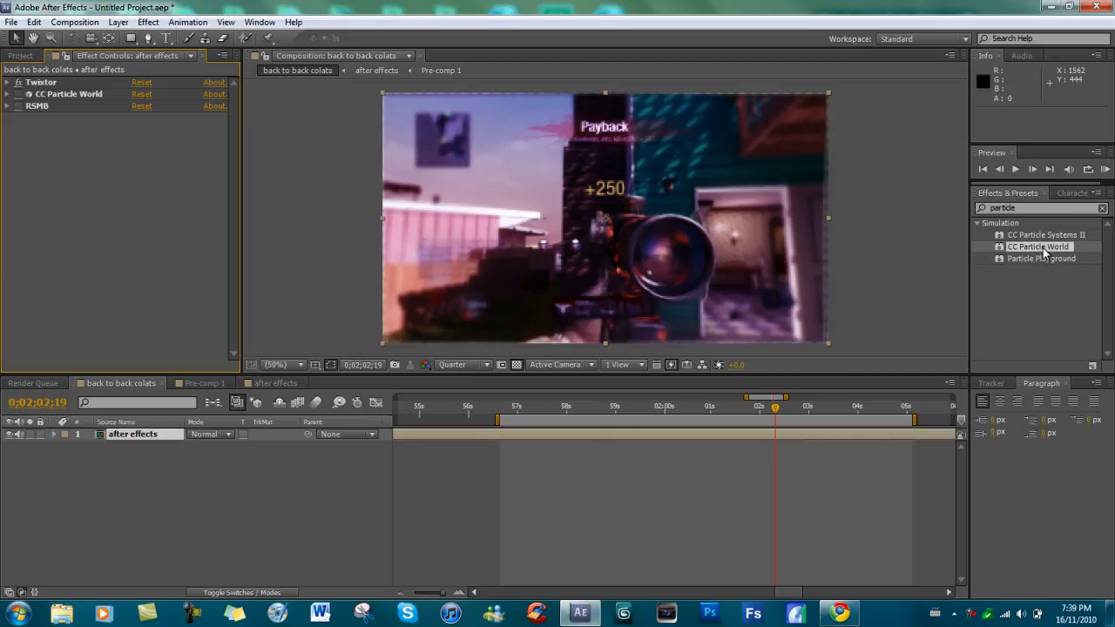
Apply CC Particle World to the after effects layer and composite the particles with the original footage.
left_click_drag(1045, 252, 618, 226)
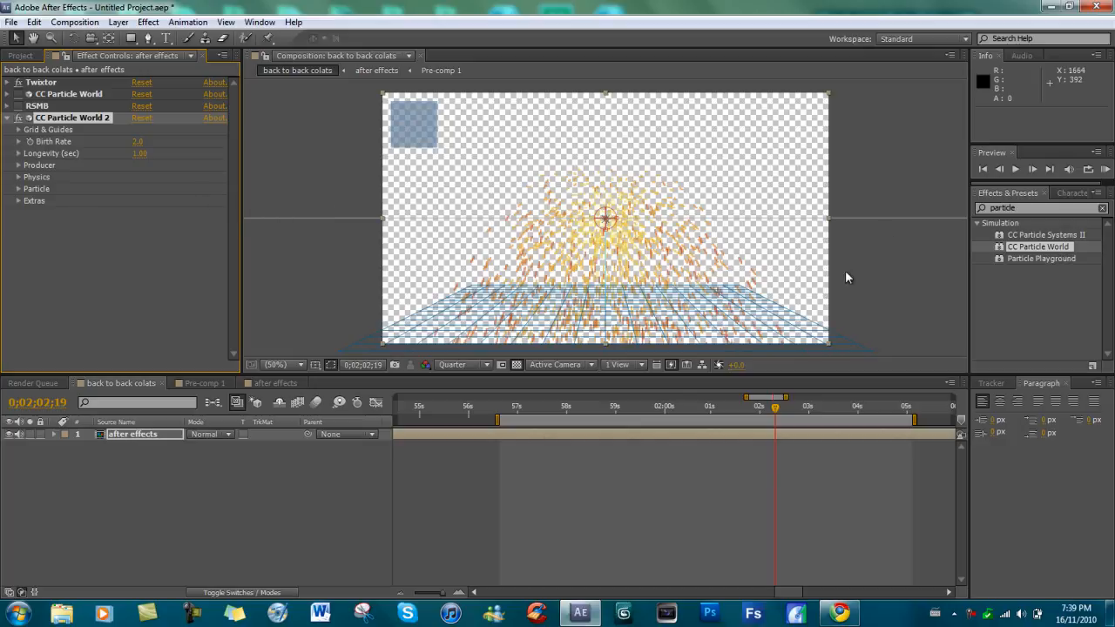
left_click(19, 202)
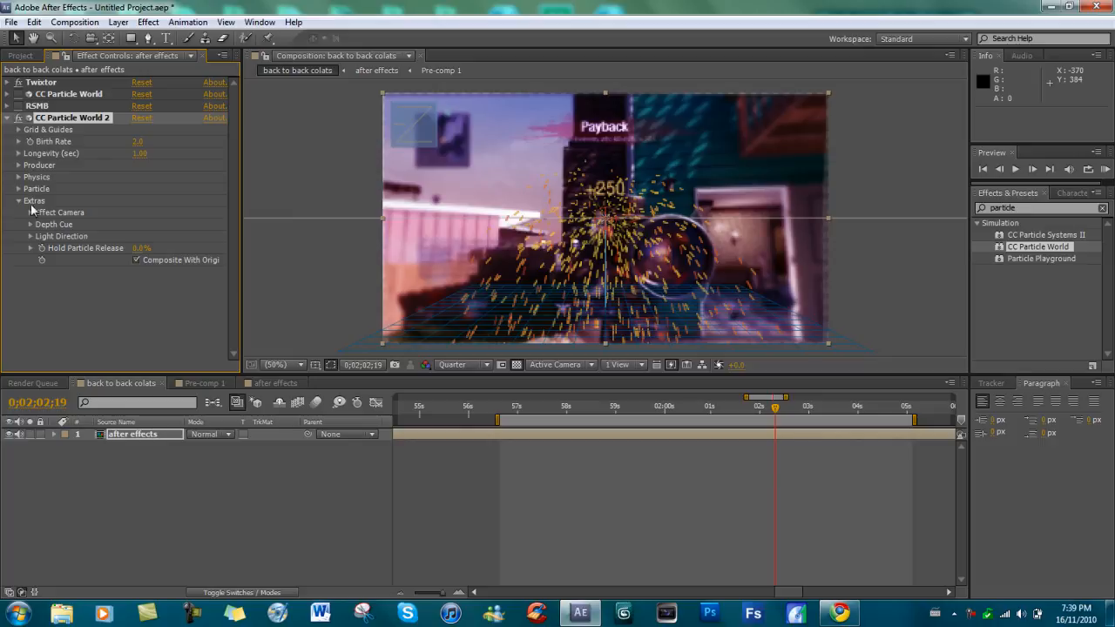
left_click(19, 201)
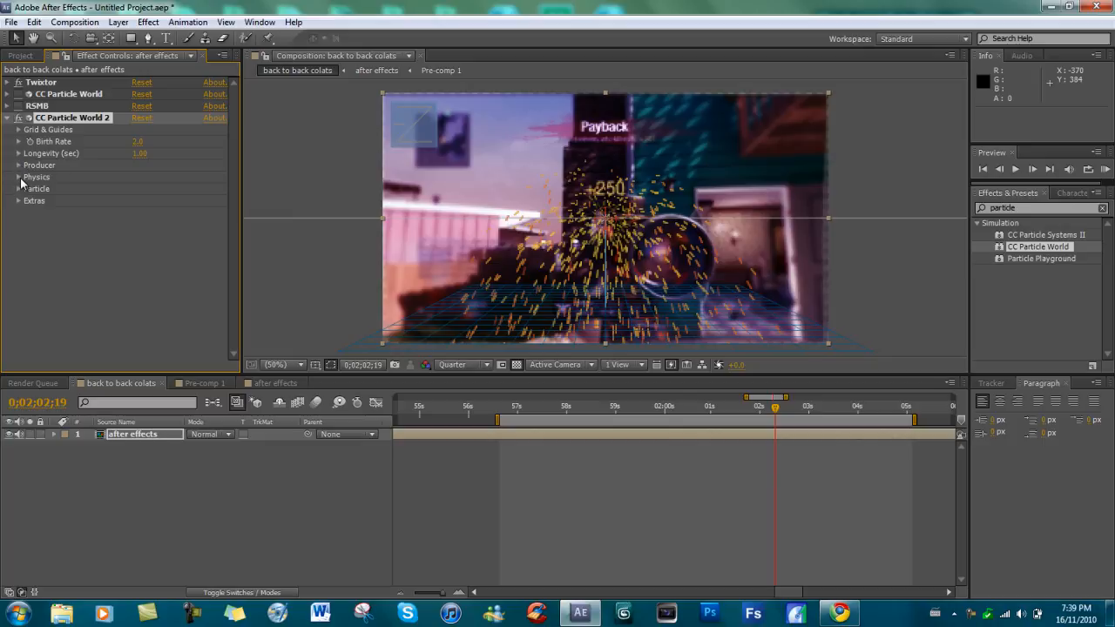
Set the new particle effect's Physics animation to Direction Axis.
left_click(18, 177)
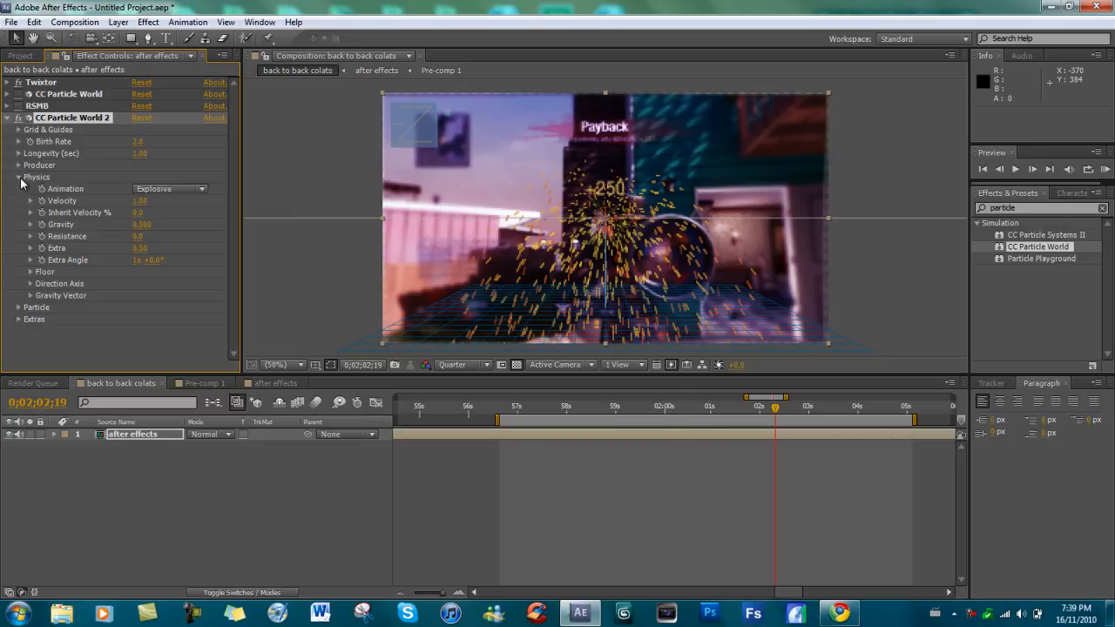
left_click(202, 188)
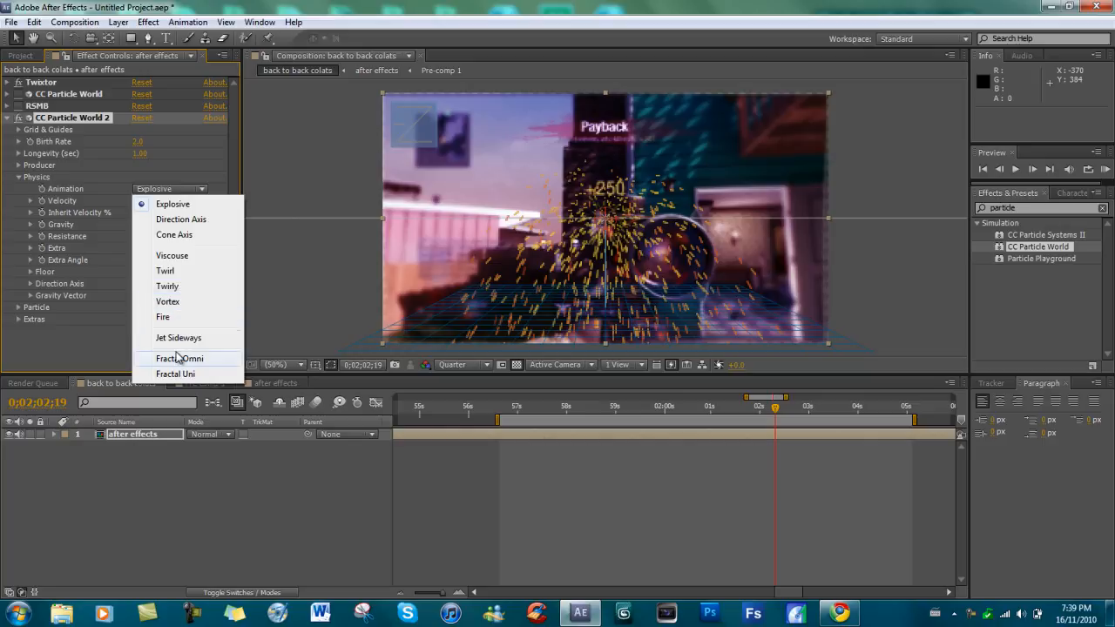
left_click(106, 347)
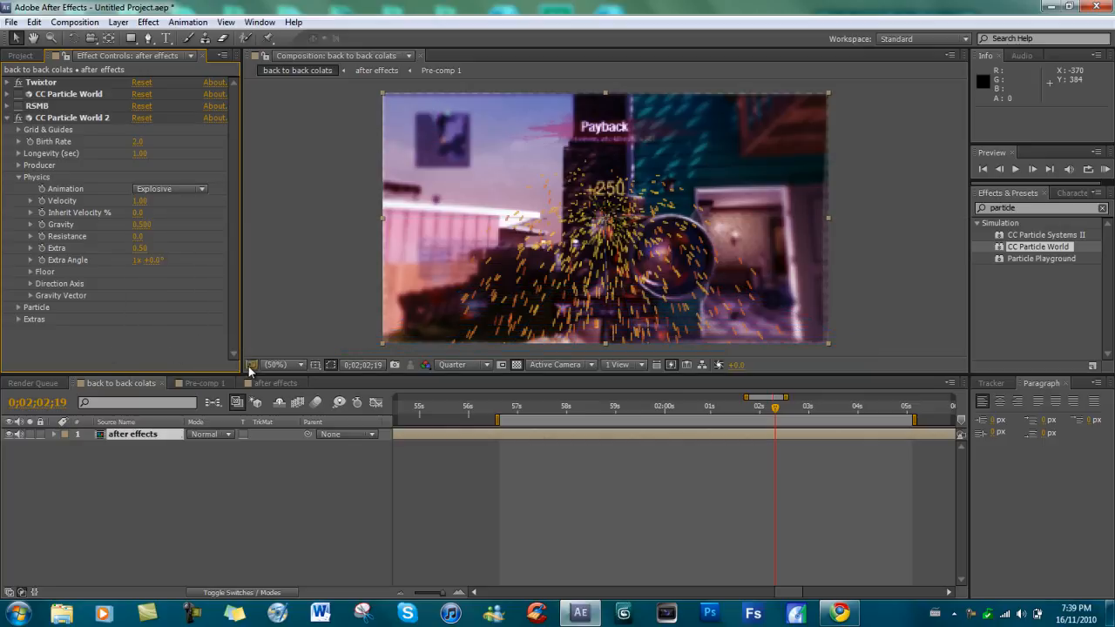
left_click(169, 188)
left_click(174, 217)
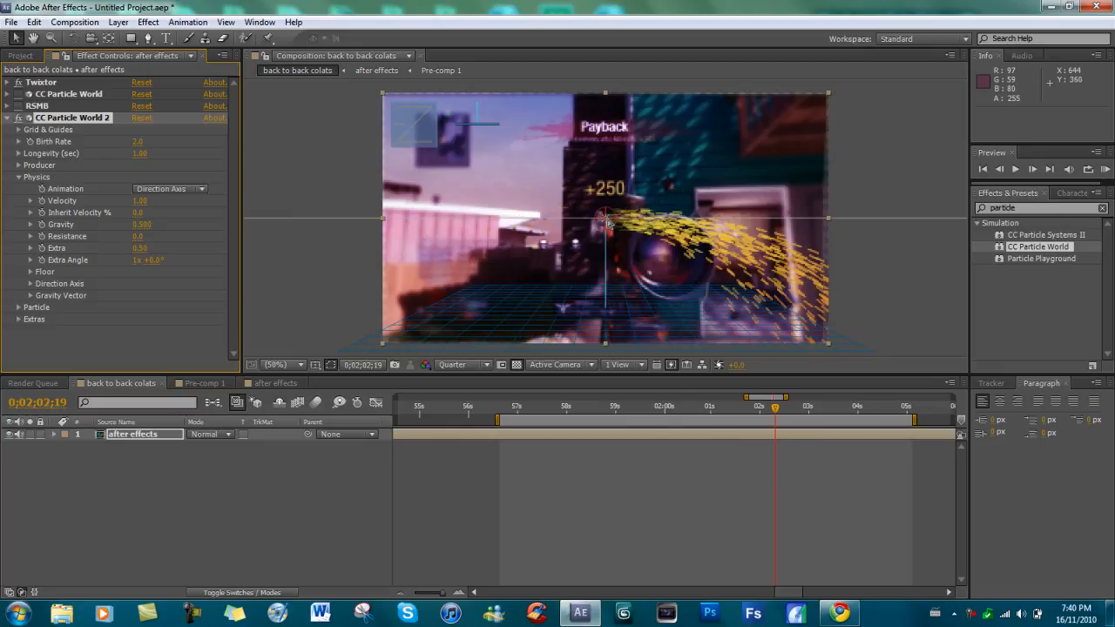
Set the particle Gravity to 0.870 and move the producer to the footage's upper-right corner.
left_click_drag(610, 222, 450, 173)
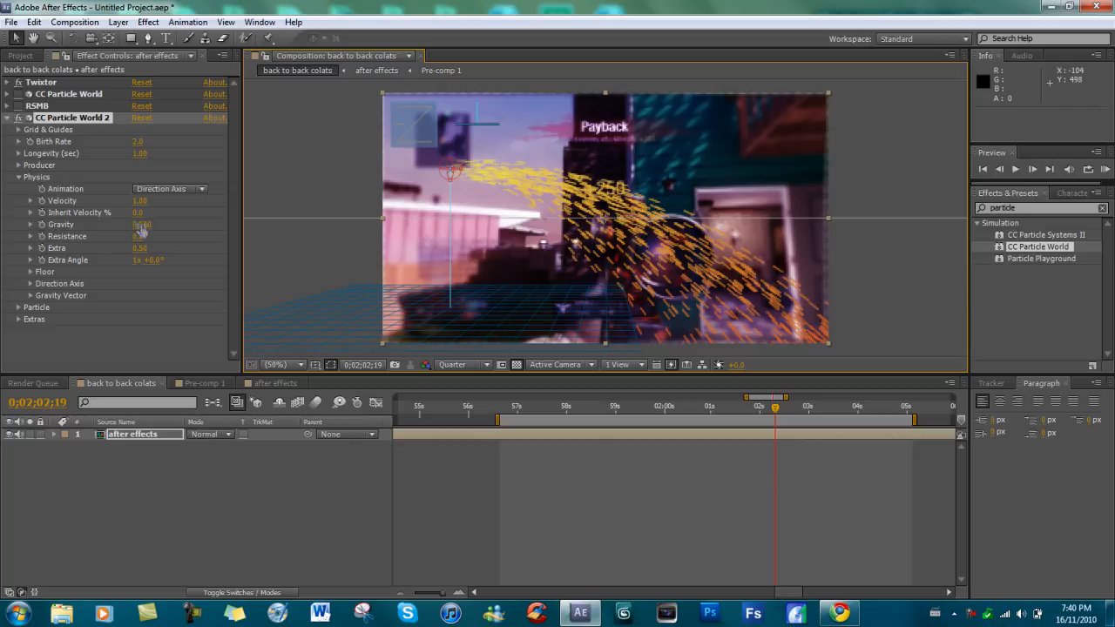
mouse_move(139, 224)
left_mouse_down()
mouse_move(177, 225)
mouse_move(167, 225)
left_mouse_up()
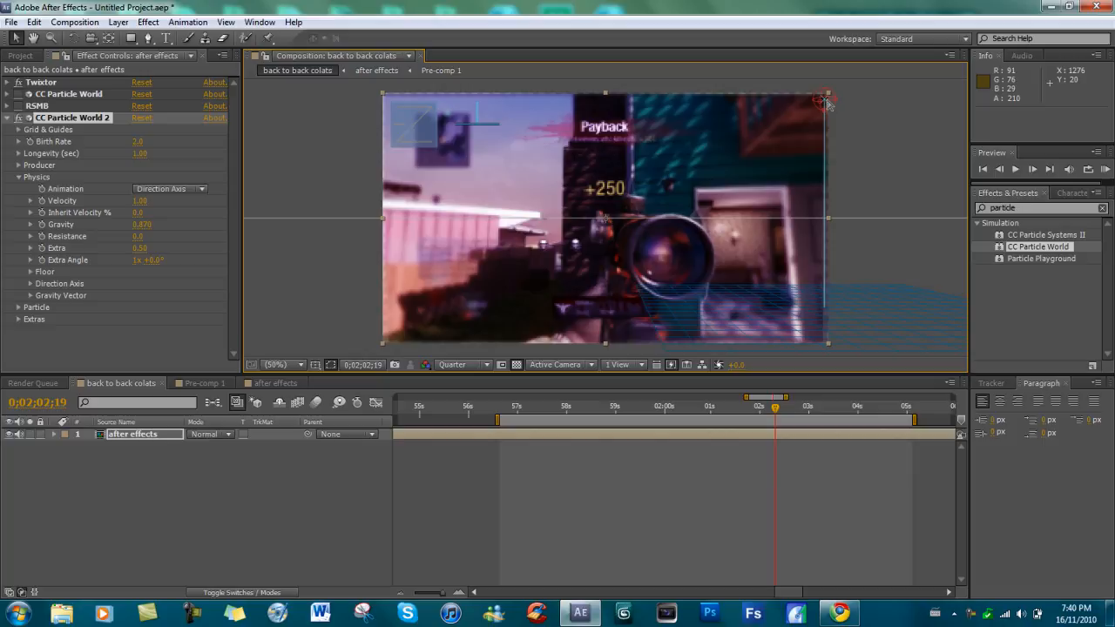
Start keyframing the producer's Position X at 0;02;02;19, keeping the current Windows color scheme but allowing the prompt again.
left_click(18, 177)
left_click(18, 166)
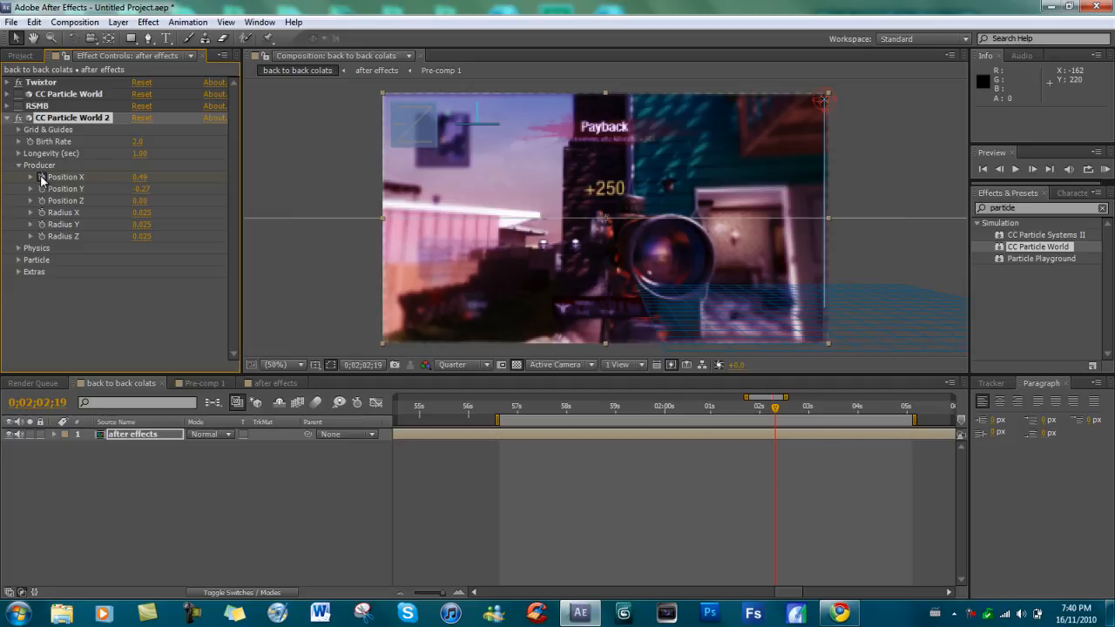
left_click(41, 178)
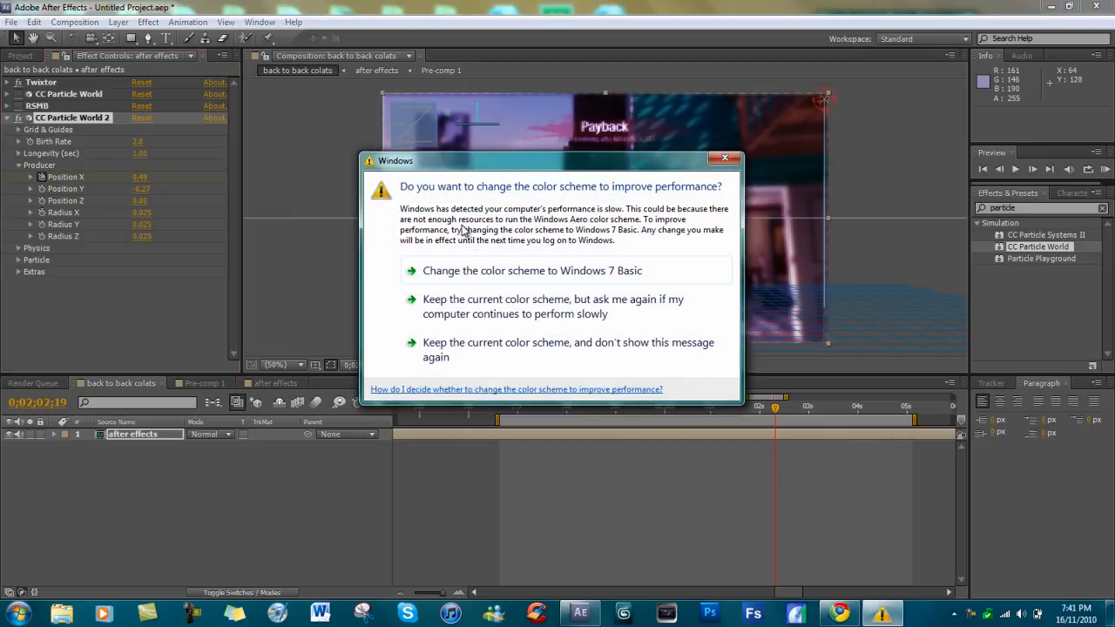
left_click(484, 303)
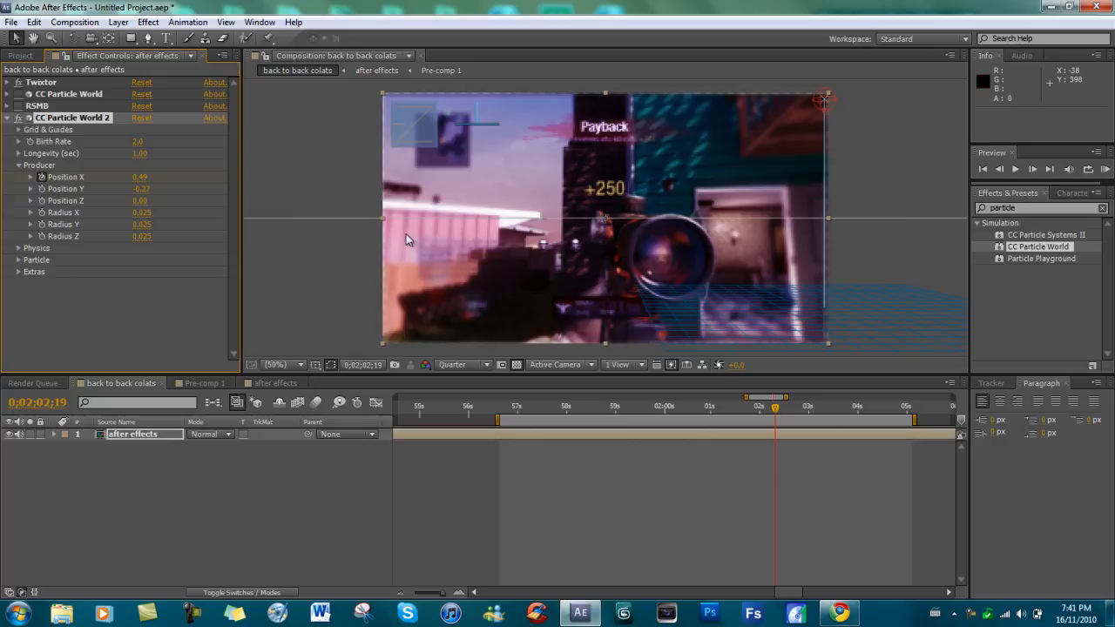
Turn off the Grid guide of CC Particle World 2 and keep the effect selected.
left_click(19, 128)
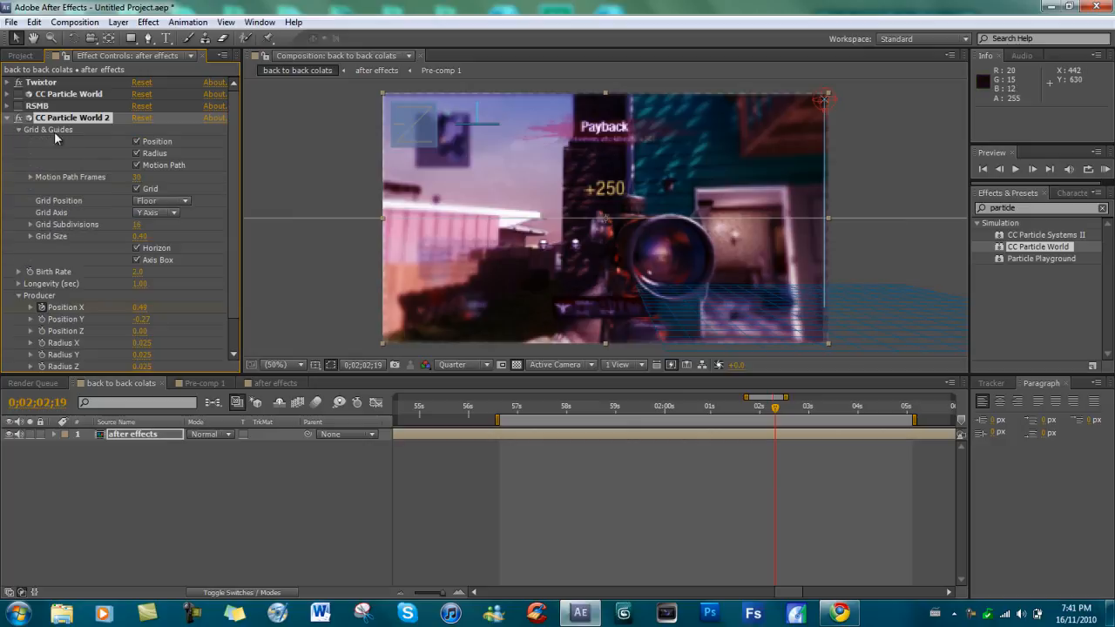
left_click(137, 188)
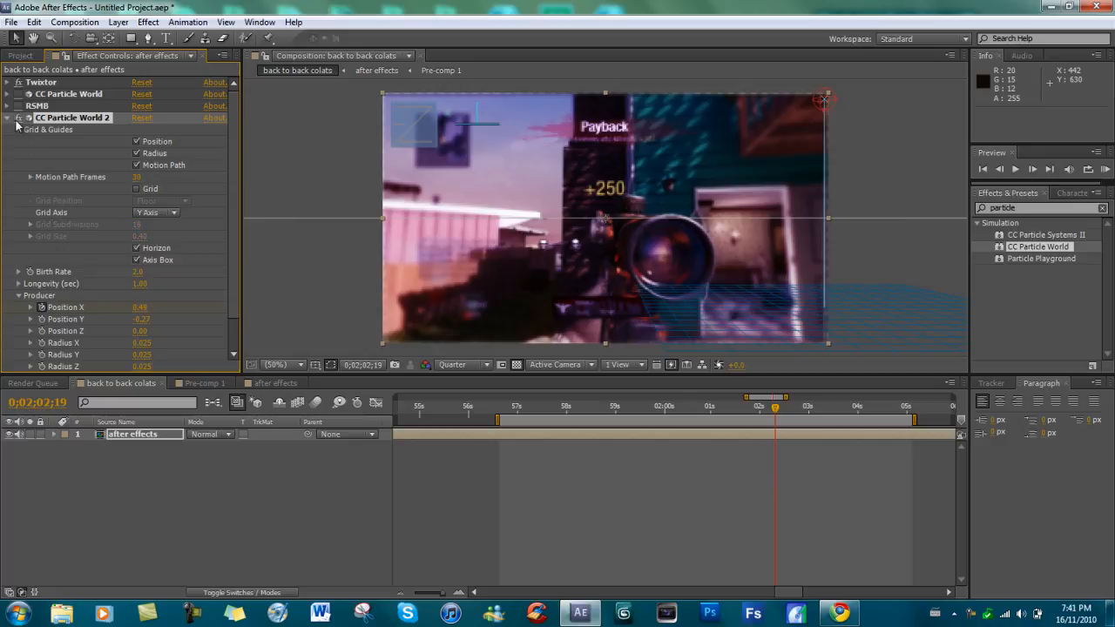
left_click(18, 129)
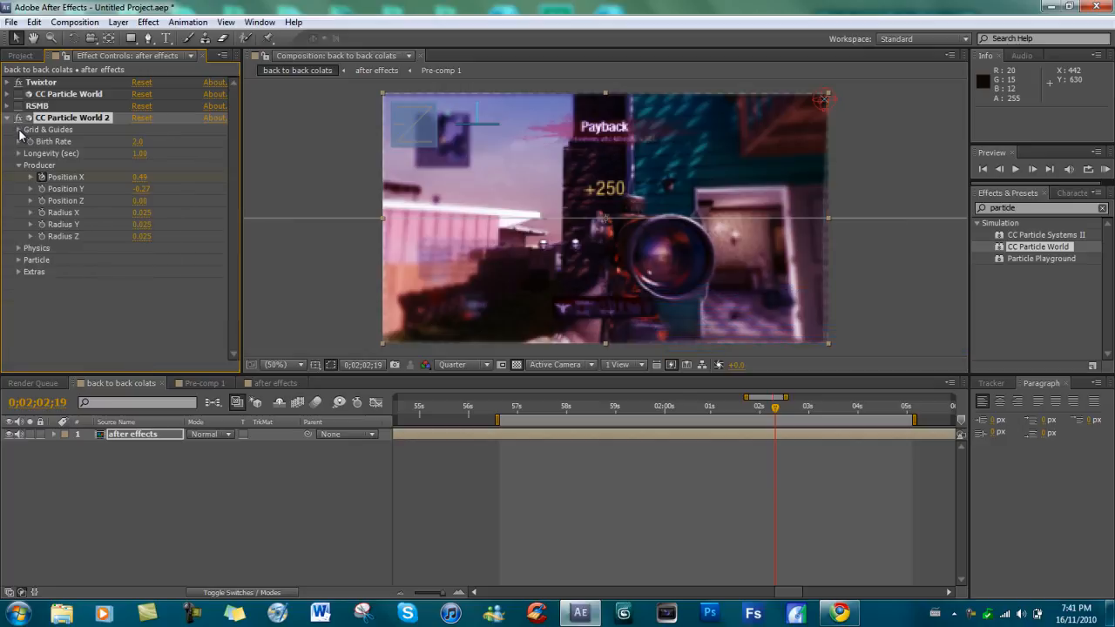
left_click(822, 101)
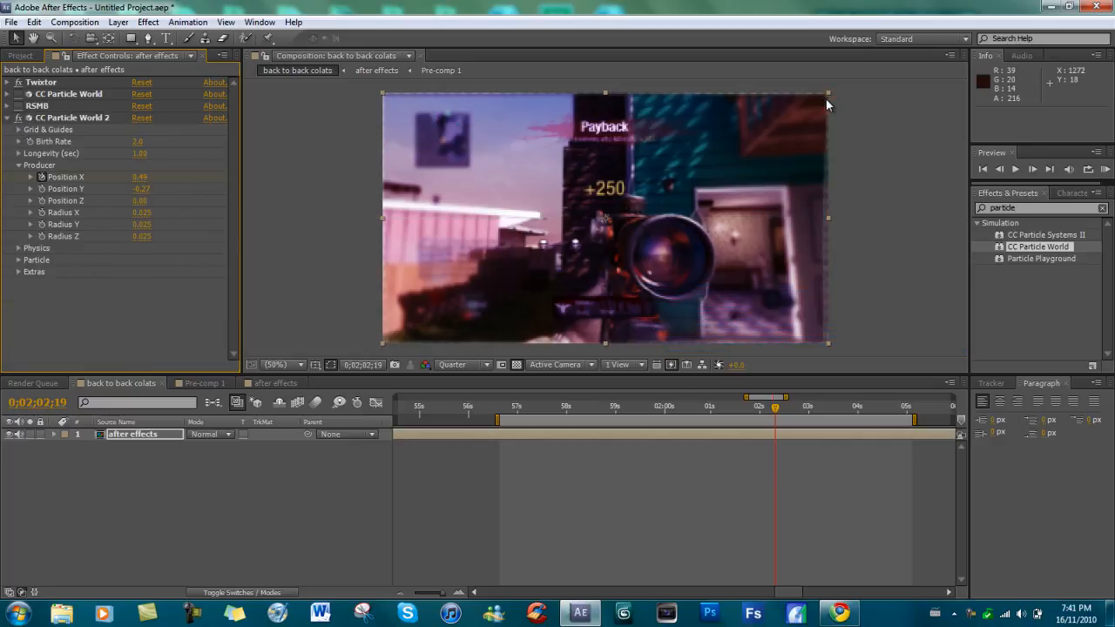
left_click(92, 118)
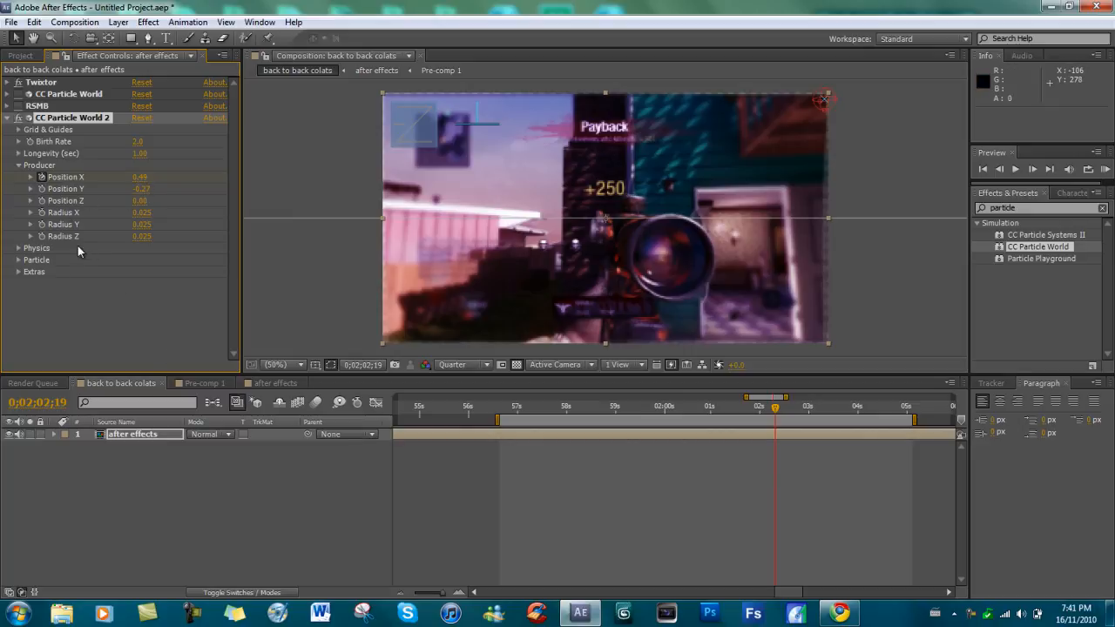
At 0;02;02;59, move the producer horizontally past the footage's left edge to Position X of about -1.07.
left_click(41, 178)
left_click(807, 409)
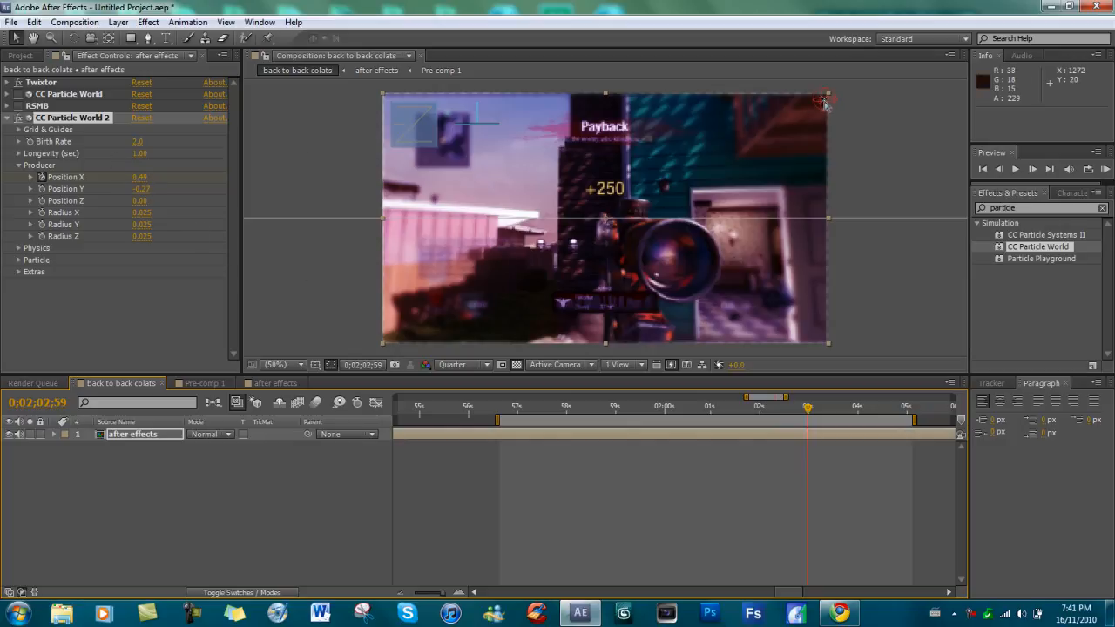
left_click_drag(825, 100, 128, 104)
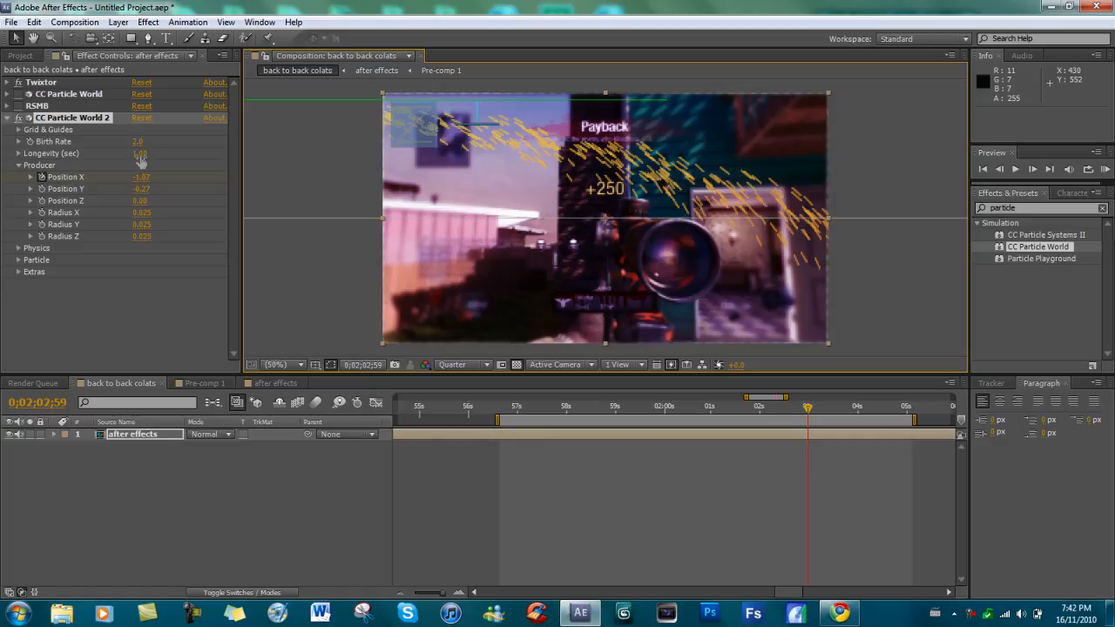
Set the particle Longevity to 0.22 seconds and, at 0;02;02;37, lower the producer to Position Y of about -0.24.
left_click_drag(140, 159, 85, 153)
left_click_drag(84, 153, 82, 153)
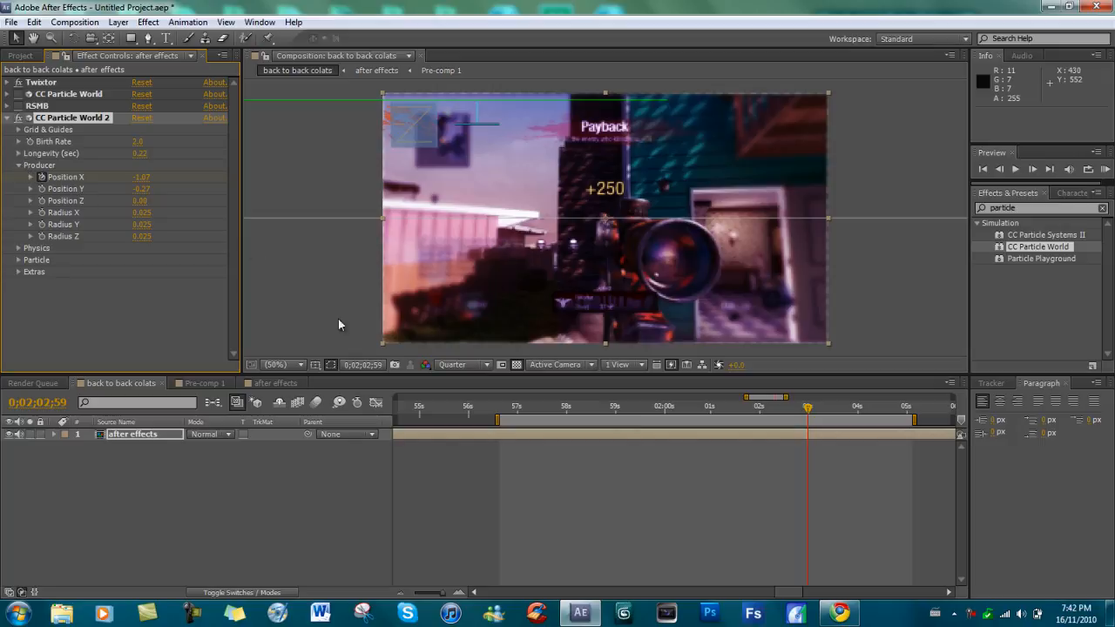
left_click(791, 412)
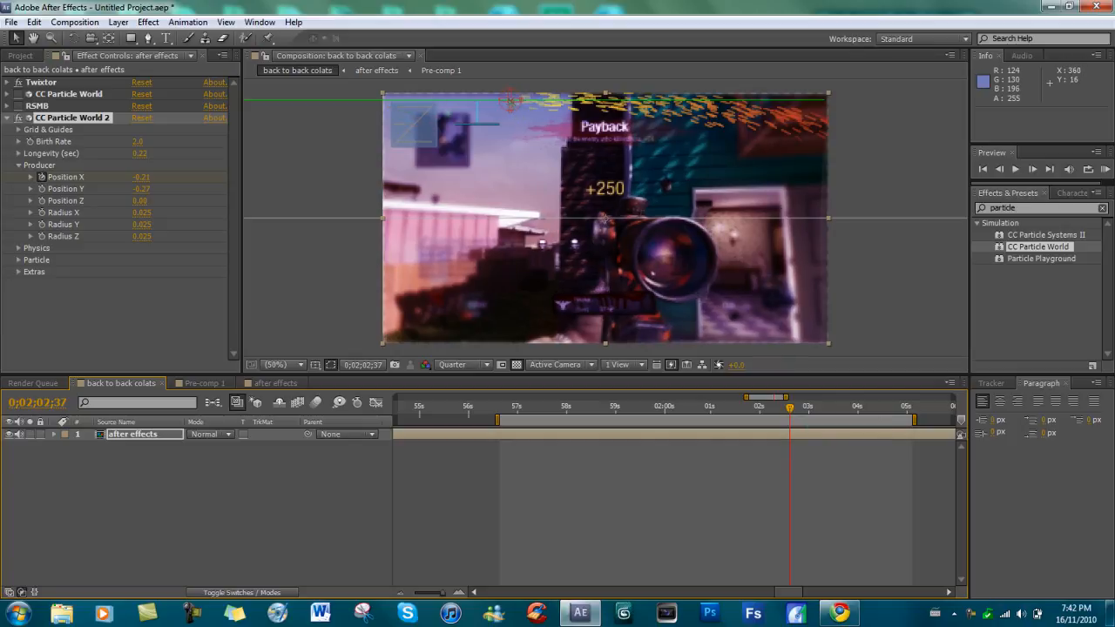
left_click_drag(510, 100, 510, 107)
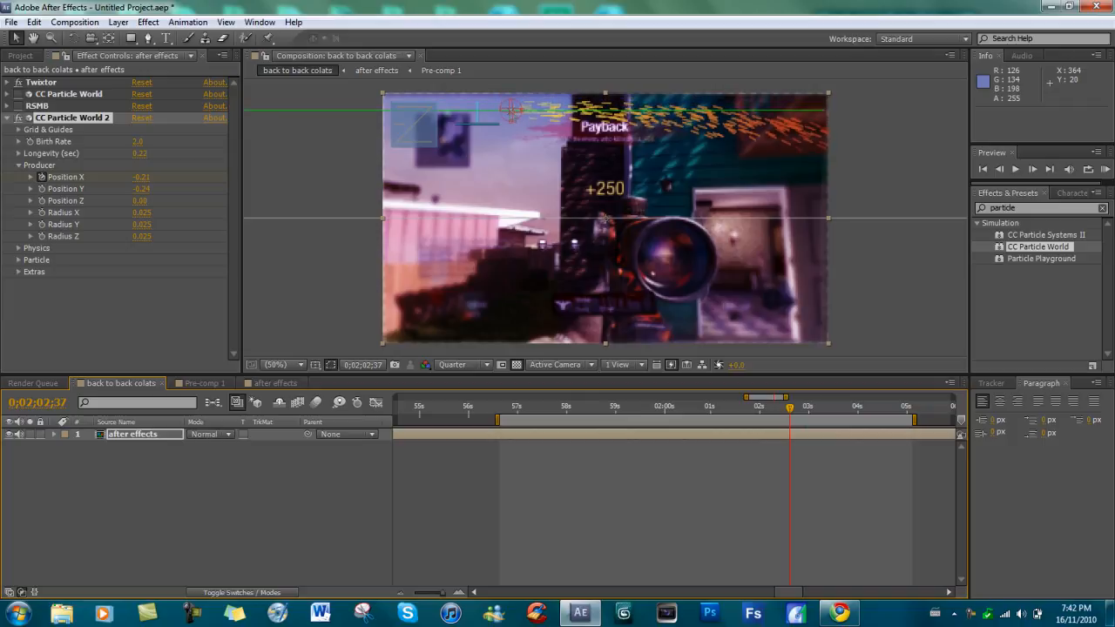
left_click(395, 268)
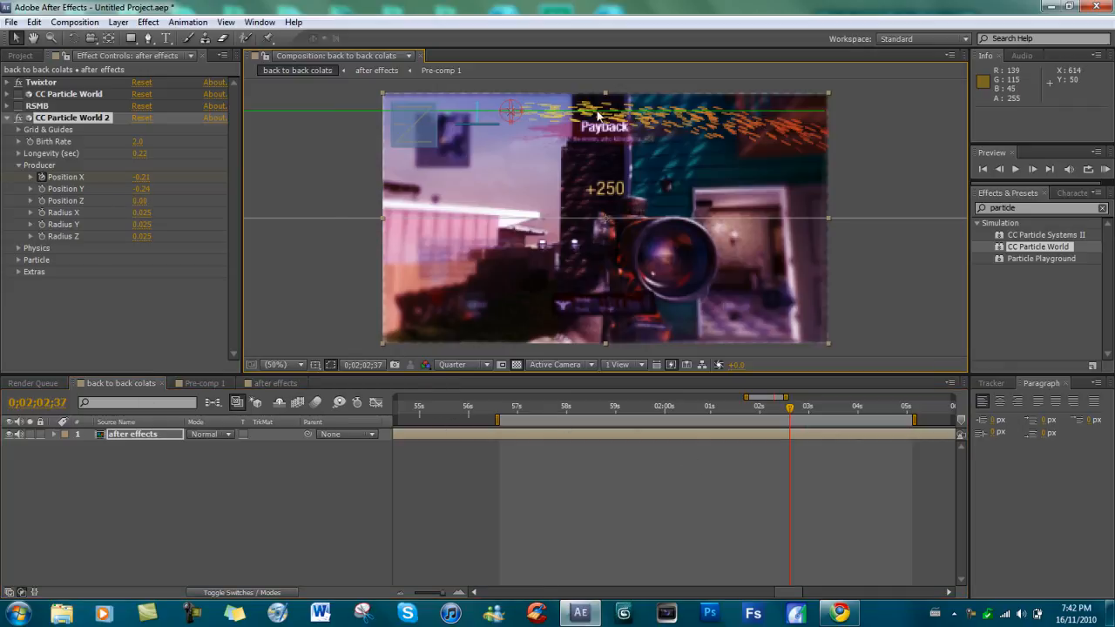
Change the Particle Type to Faded Sphere.
left_click(18, 166)
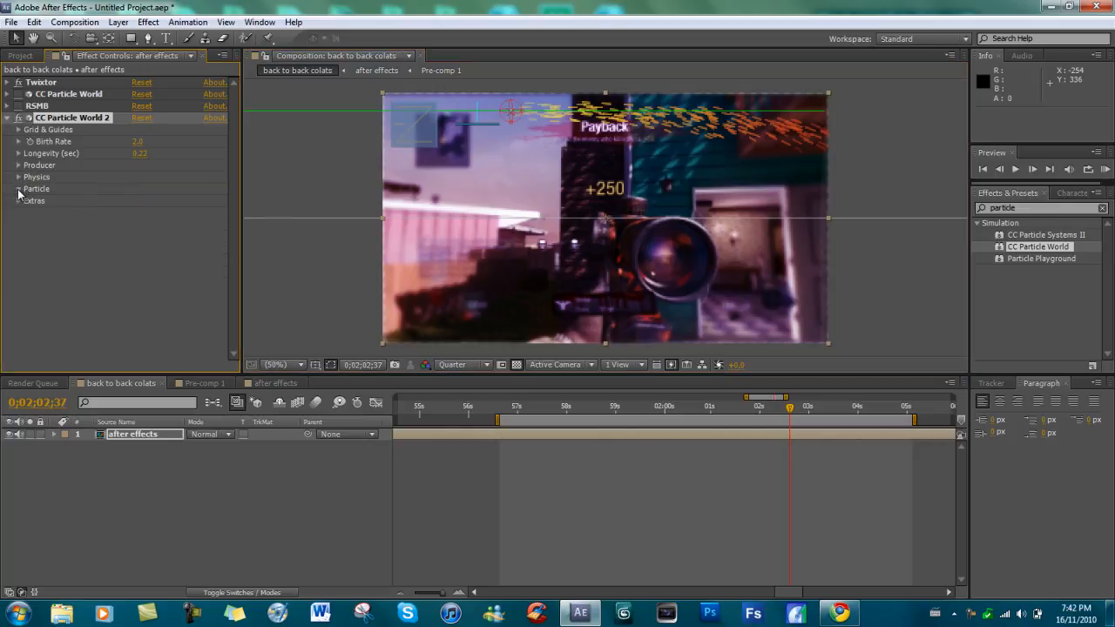
left_click(18, 189)
left_click(216, 190)
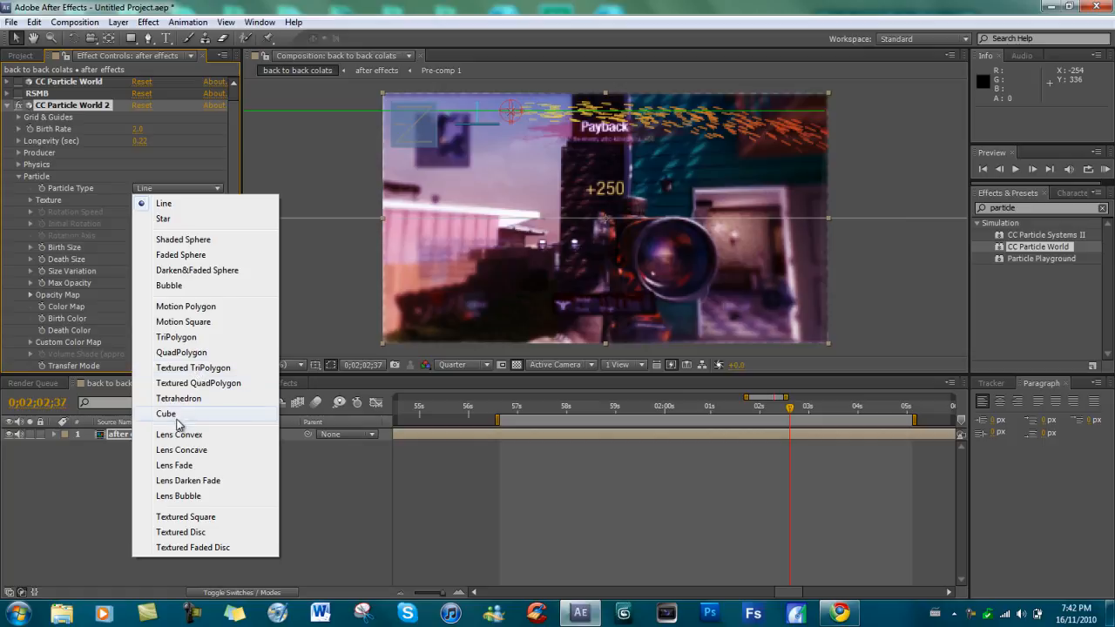
left_click(194, 255)
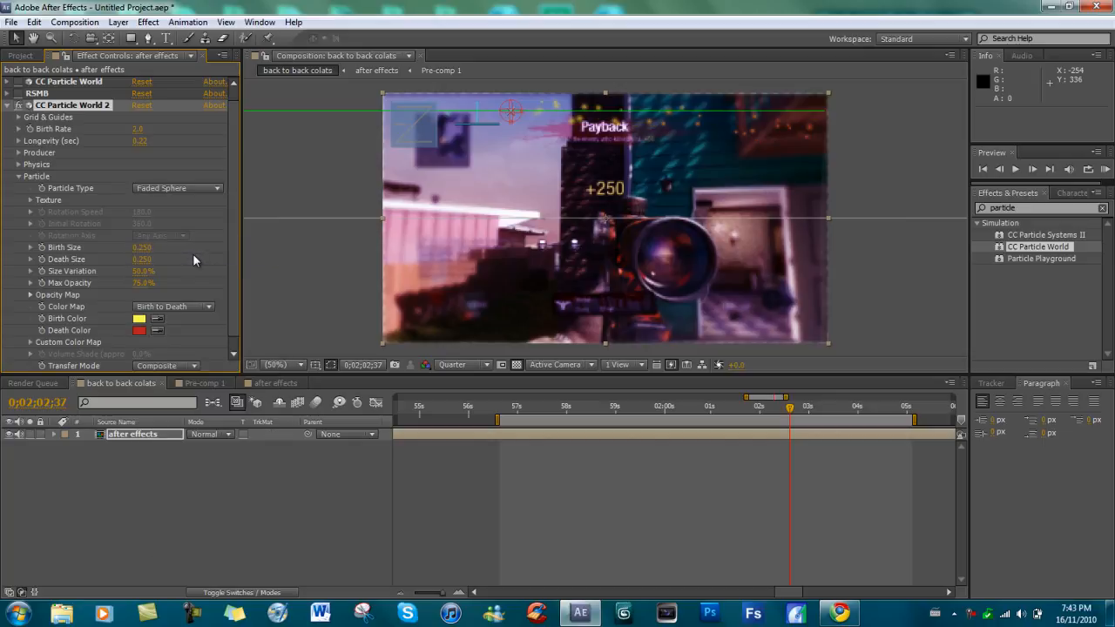
Set the particles' Birth Color to a bright cyan.
left_click(140, 319)
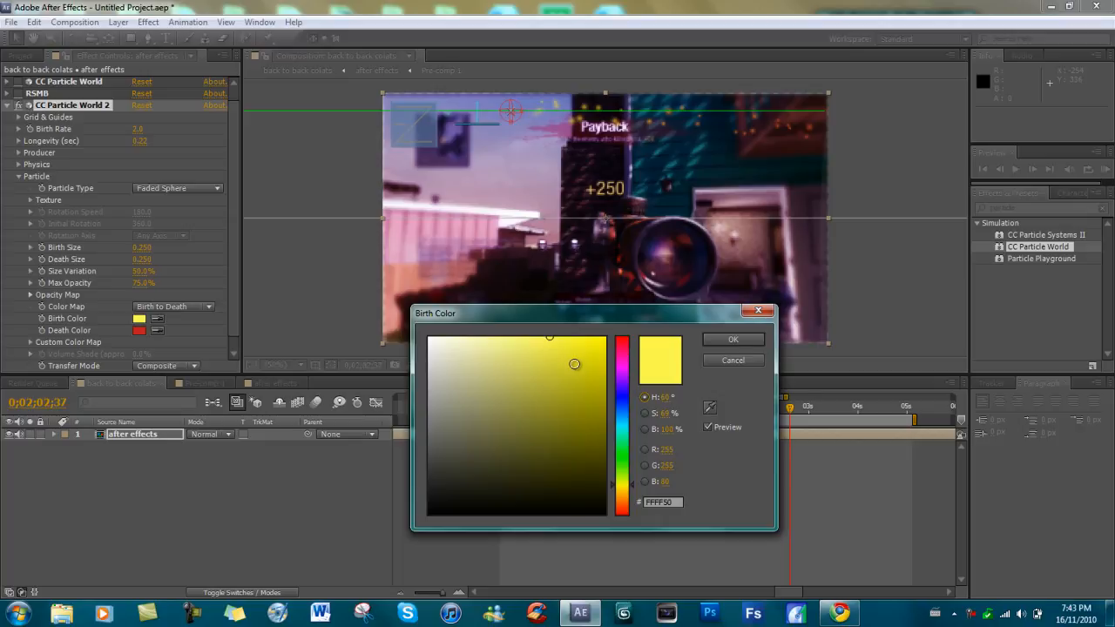
left_click(621, 425)
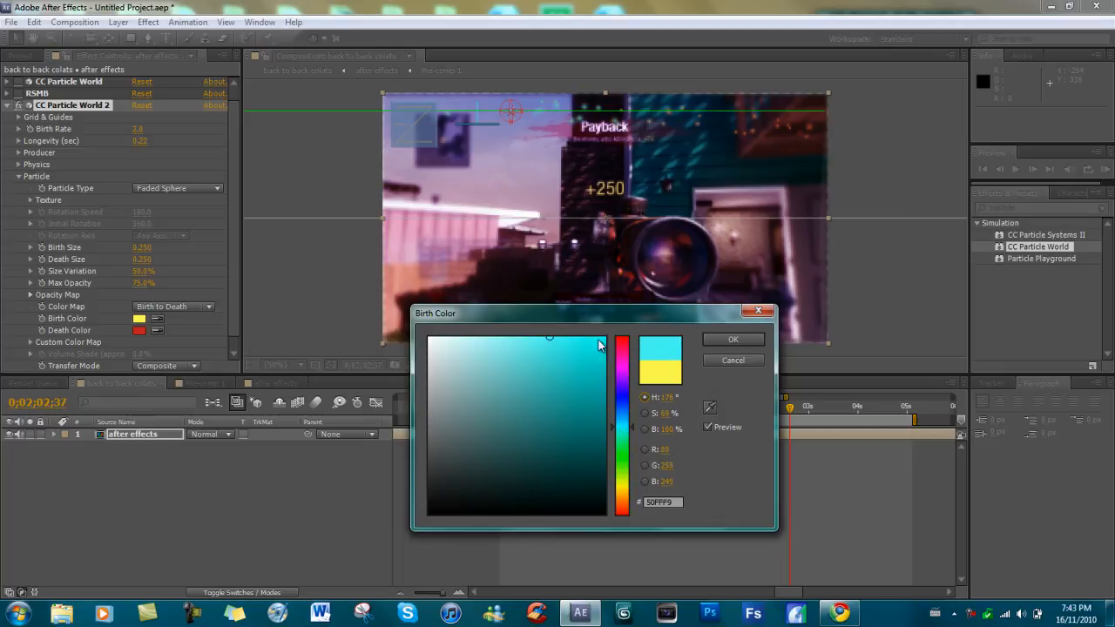
left_click(733, 339)
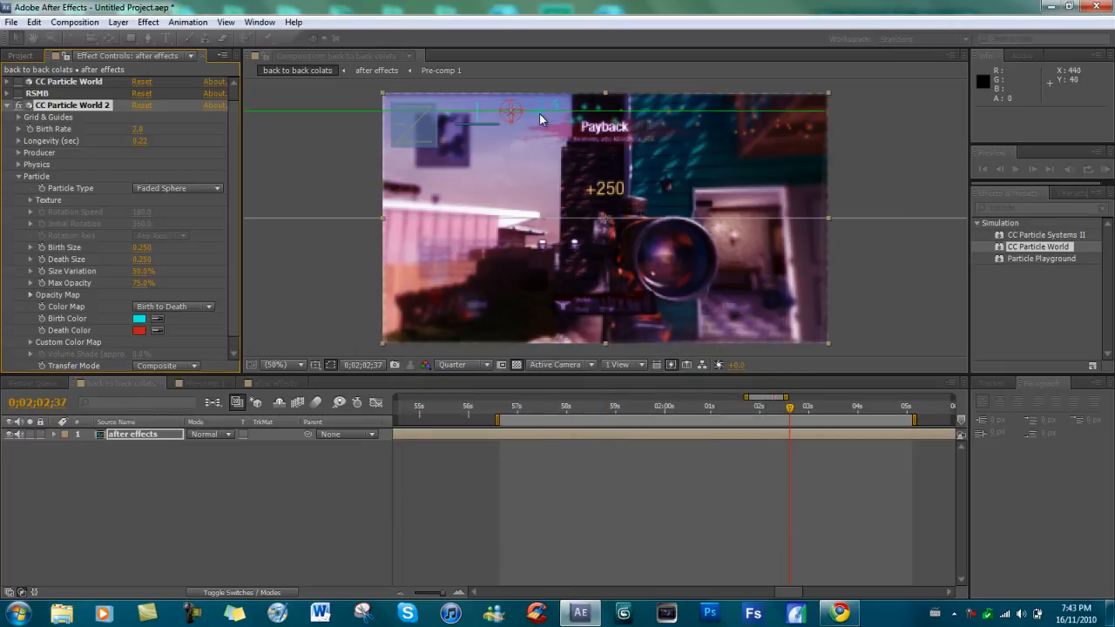
Set the particles' Death Color to a bright green.
left_click(140, 332)
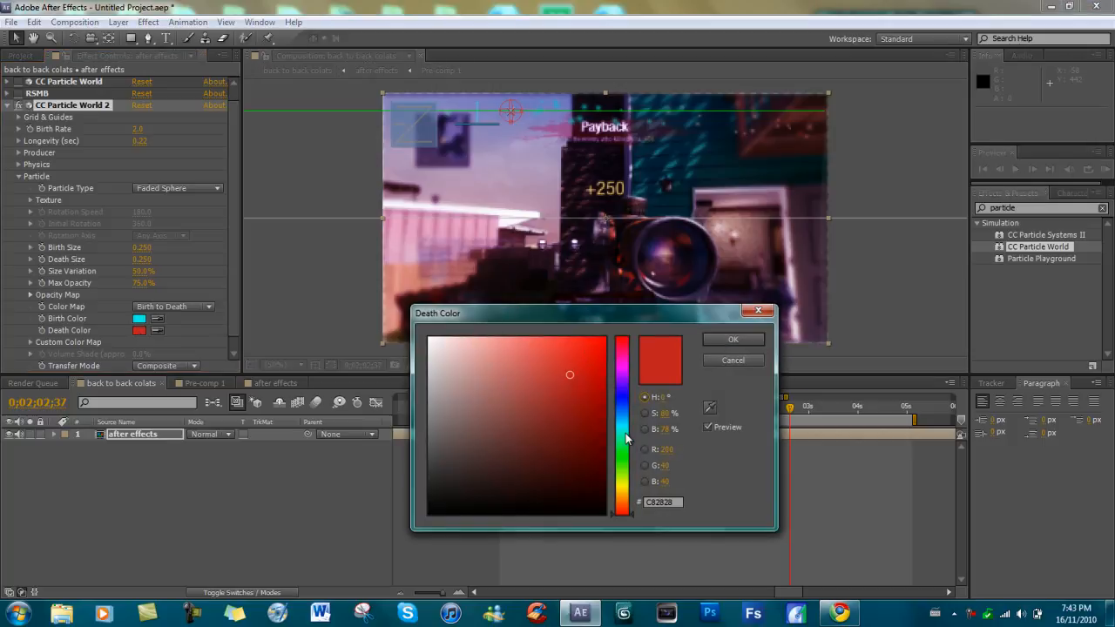
left_click(623, 453)
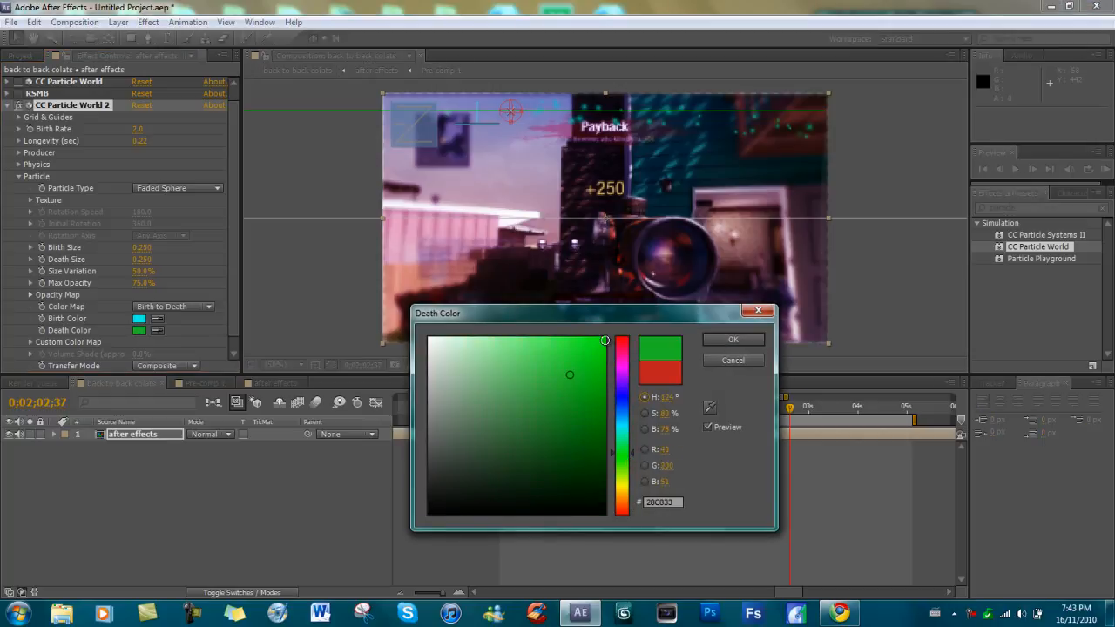
left_click(711, 339)
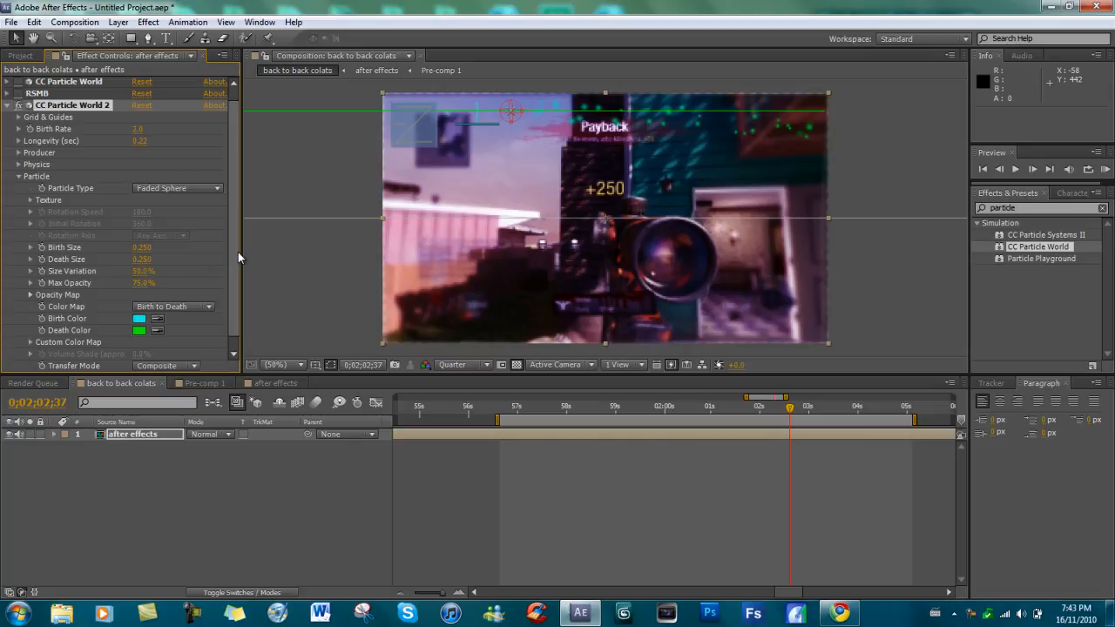
scroll(236, 231, "up", 1)
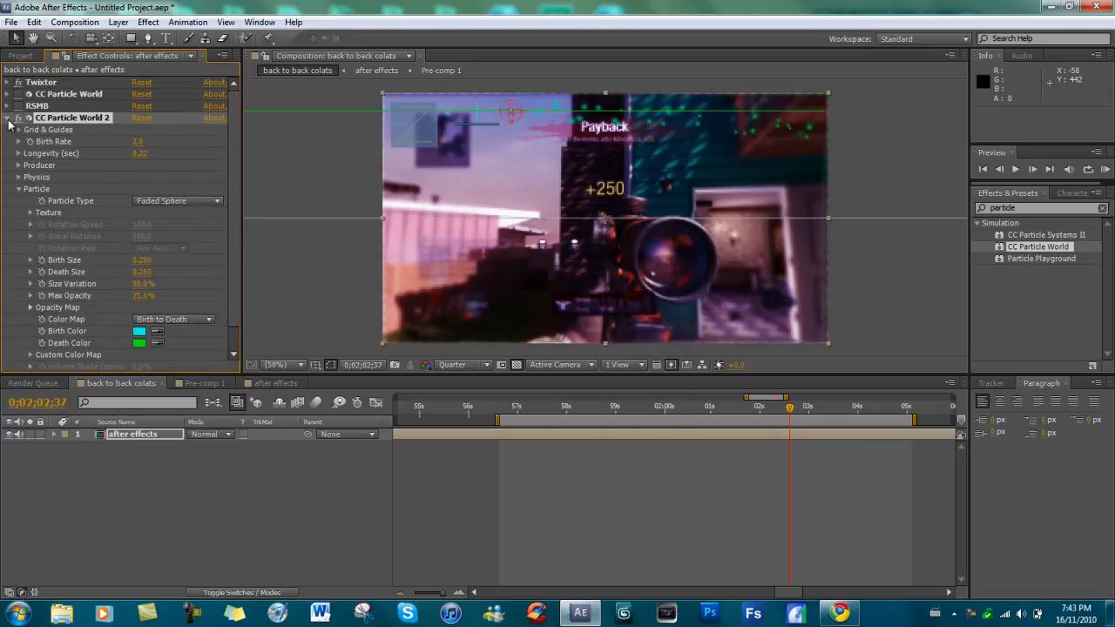
left_click(18, 177)
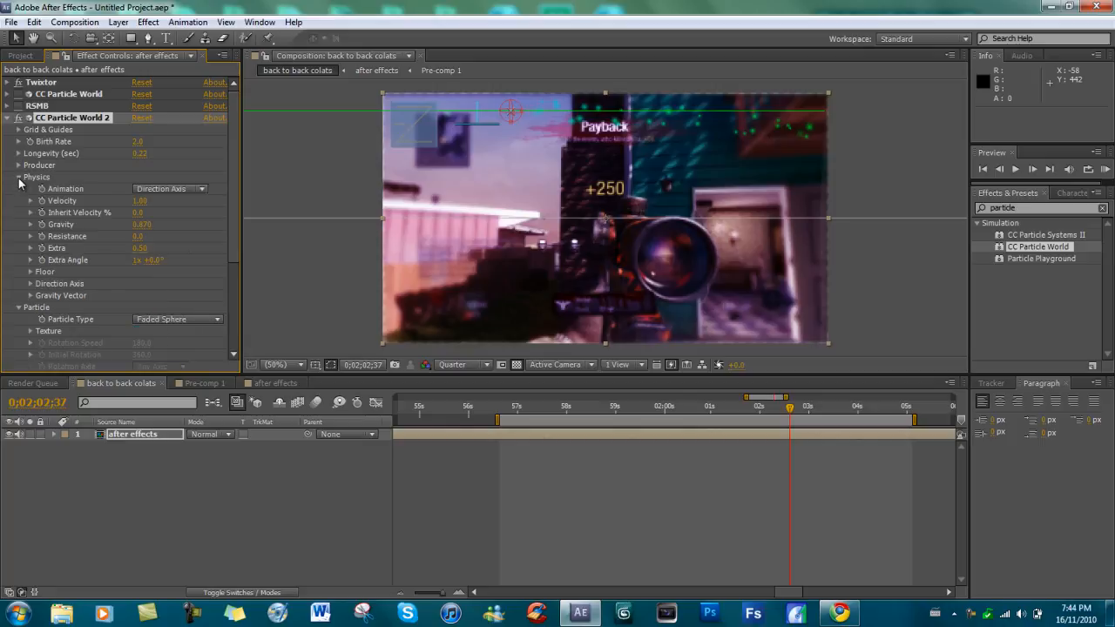
left_click(18, 178)
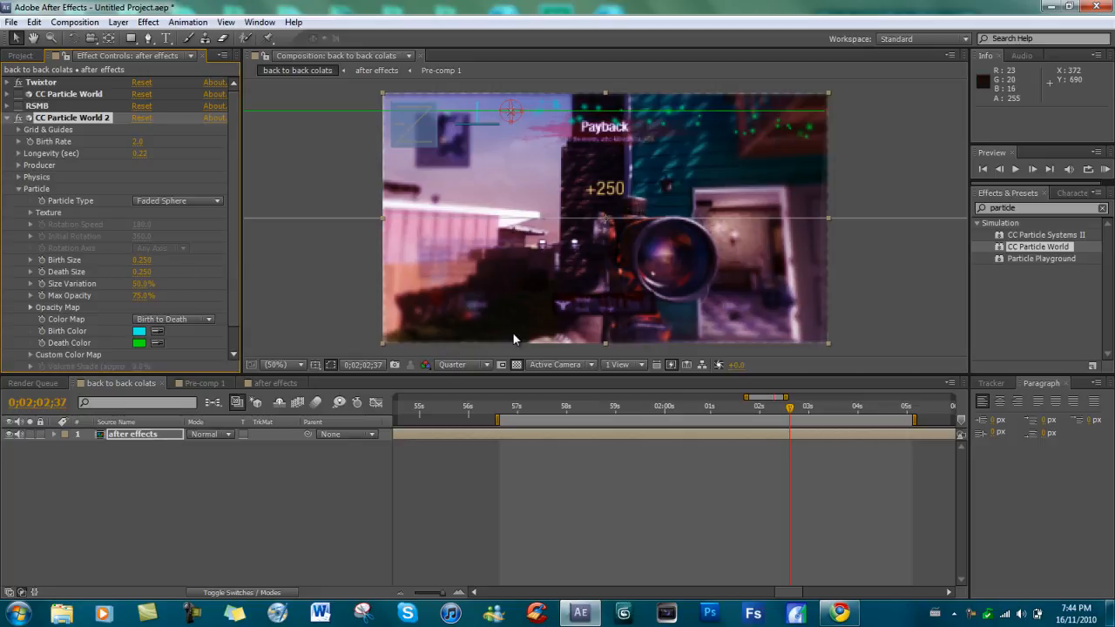
At 0;02;02;44 in the timeline, increase the Longevity of CC Particle World 2 to 0.47 seconds.
left_click(807, 419)
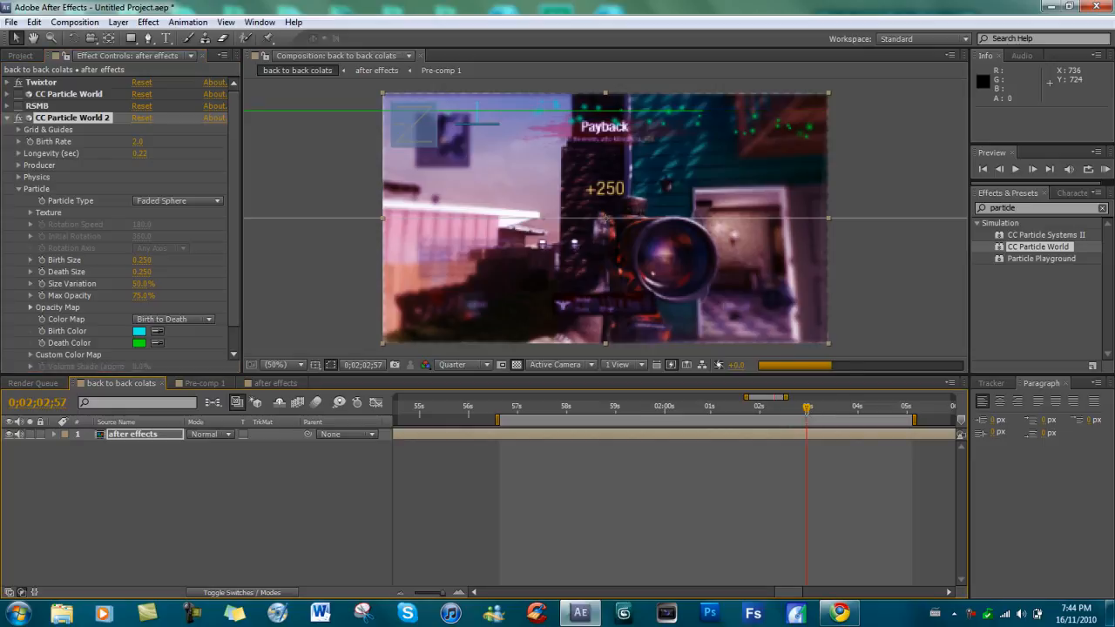
left_click(794, 409)
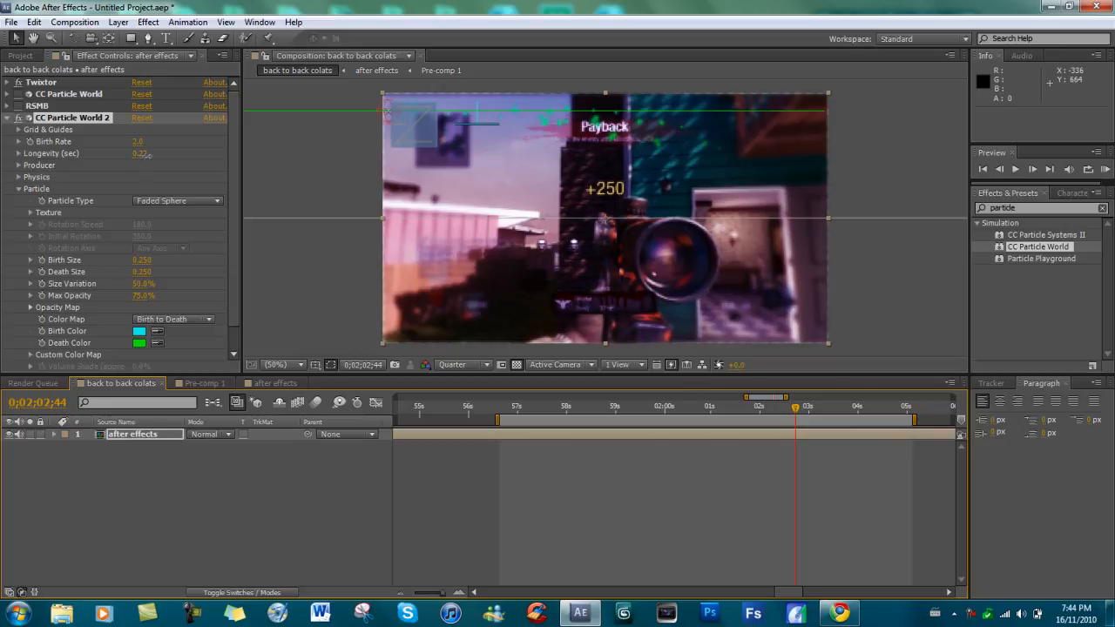
left_click_drag(148, 154, 159, 157)
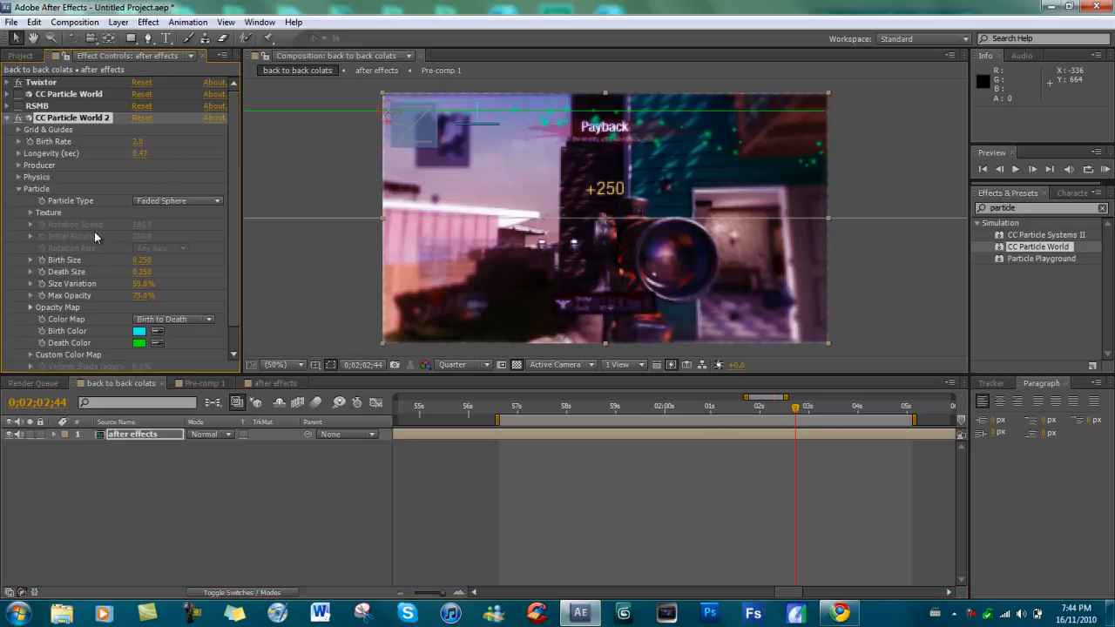
Set the Gravity in the Physics settings of CC Particle World 2 to 1.510.
left_click(18, 165)
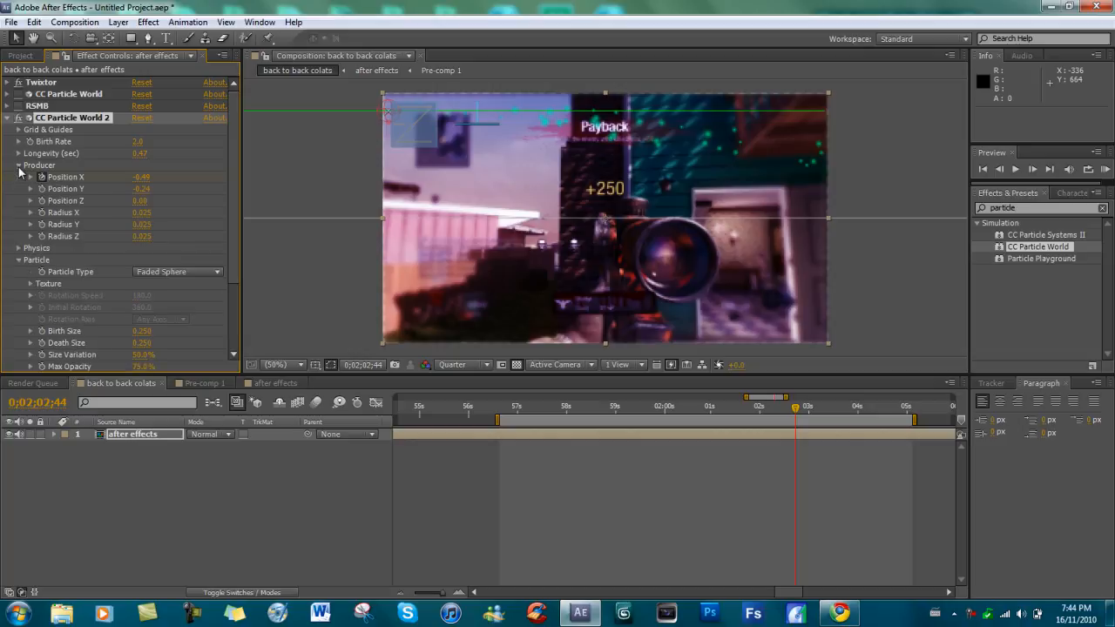
left_click(18, 167)
left_click(19, 178)
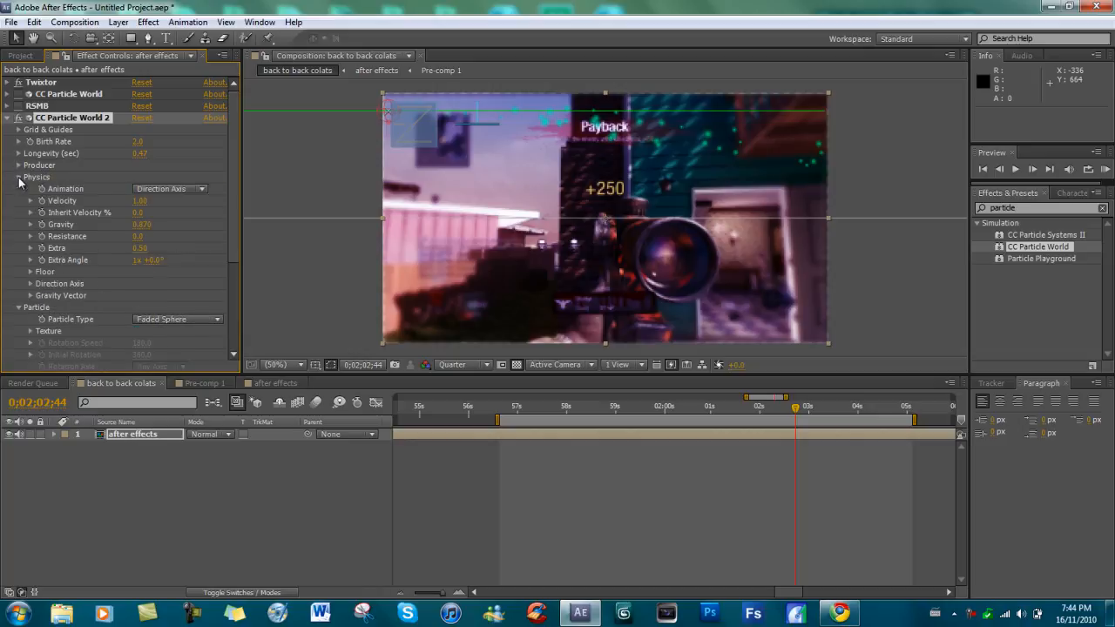
left_click_drag(146, 225, 194, 227)
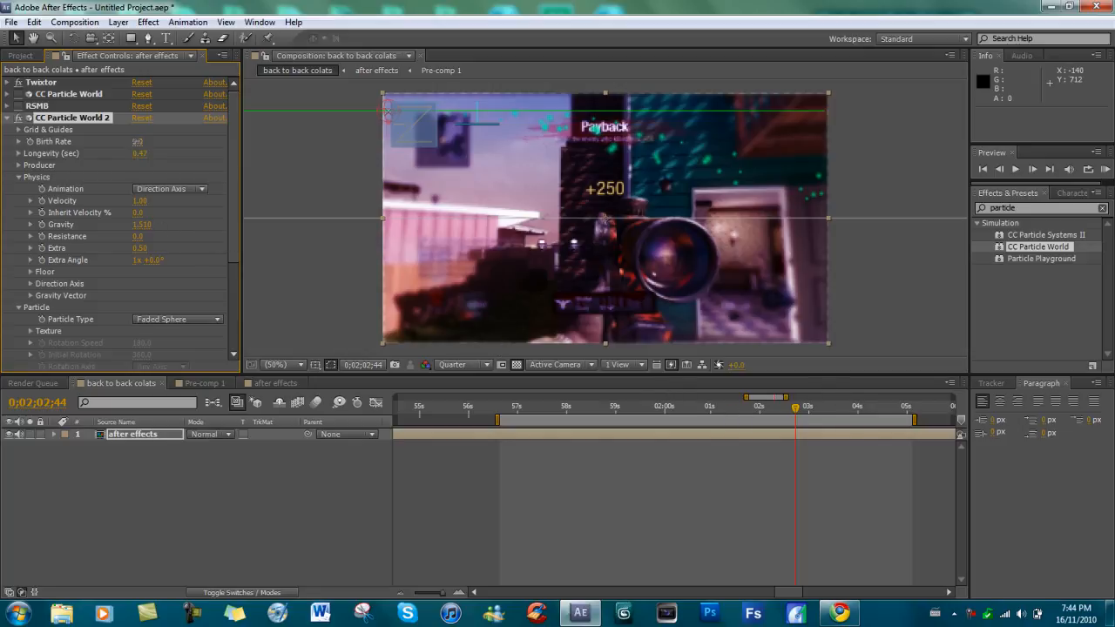
Raise the particles' Birth Rate to about 3.2 and move the current time back to 0;02;01;38.
left_click_drag(142, 141, 148, 141)
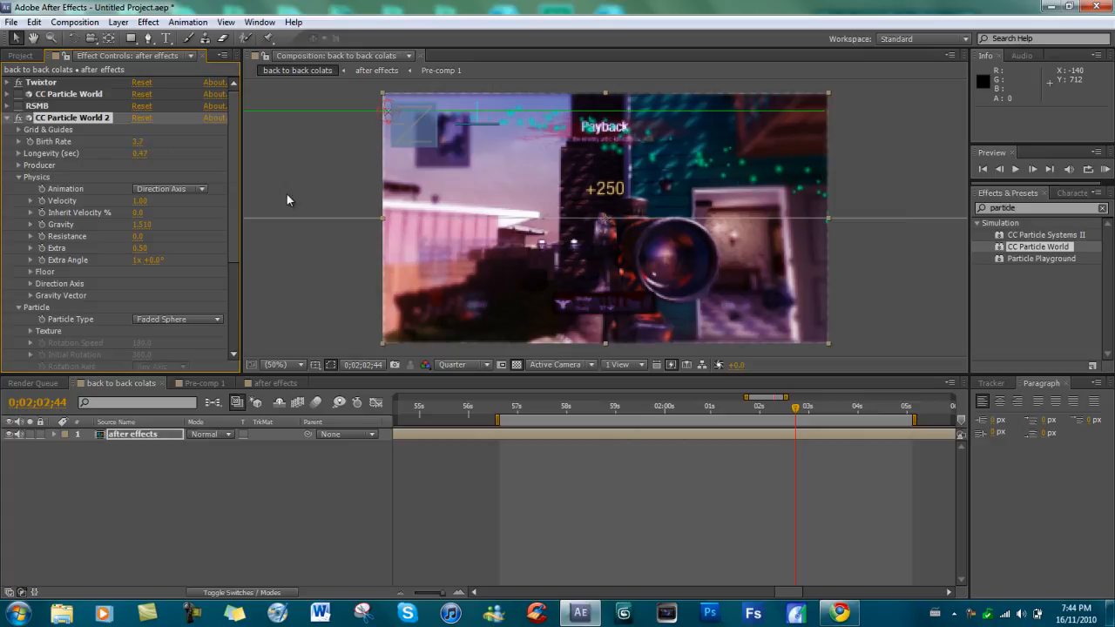
left_click(741, 406)
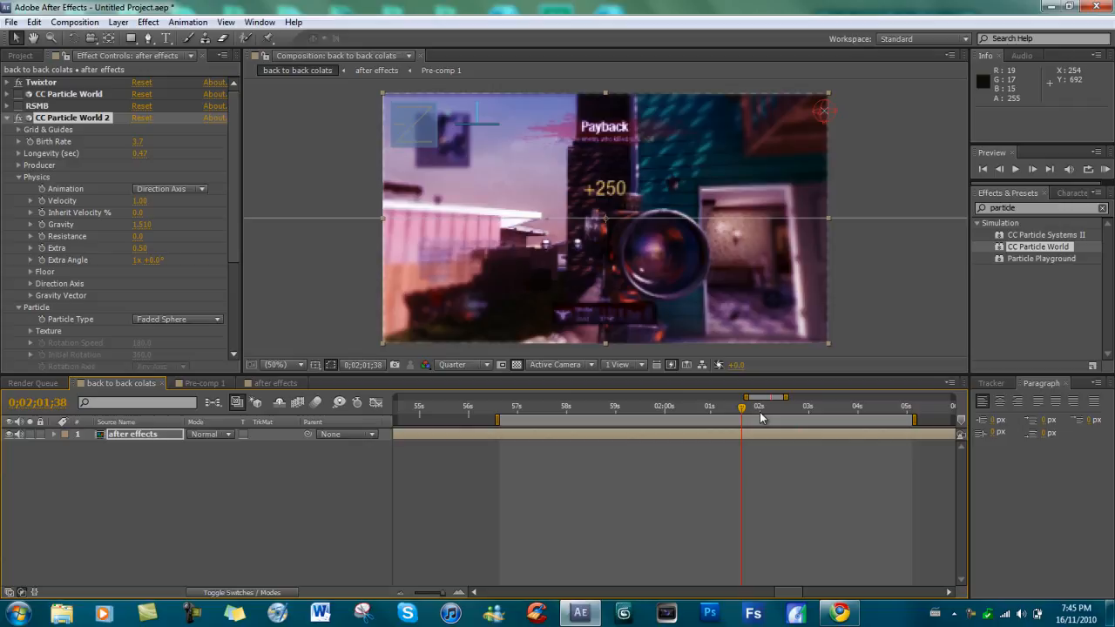
mouse_move(842, 619)
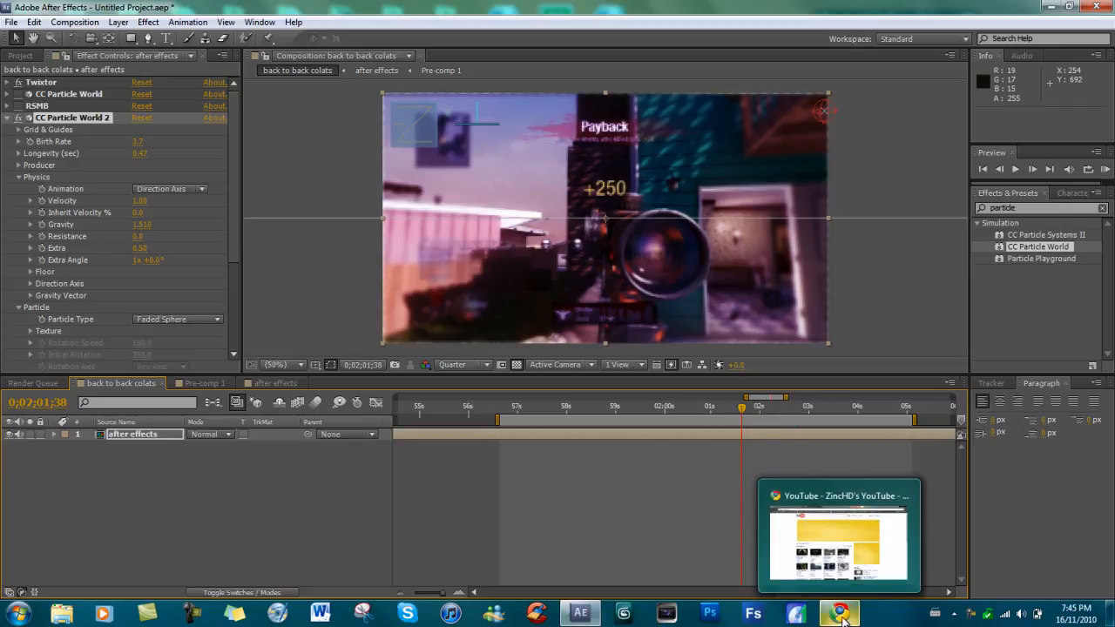
left_click(971, 618)
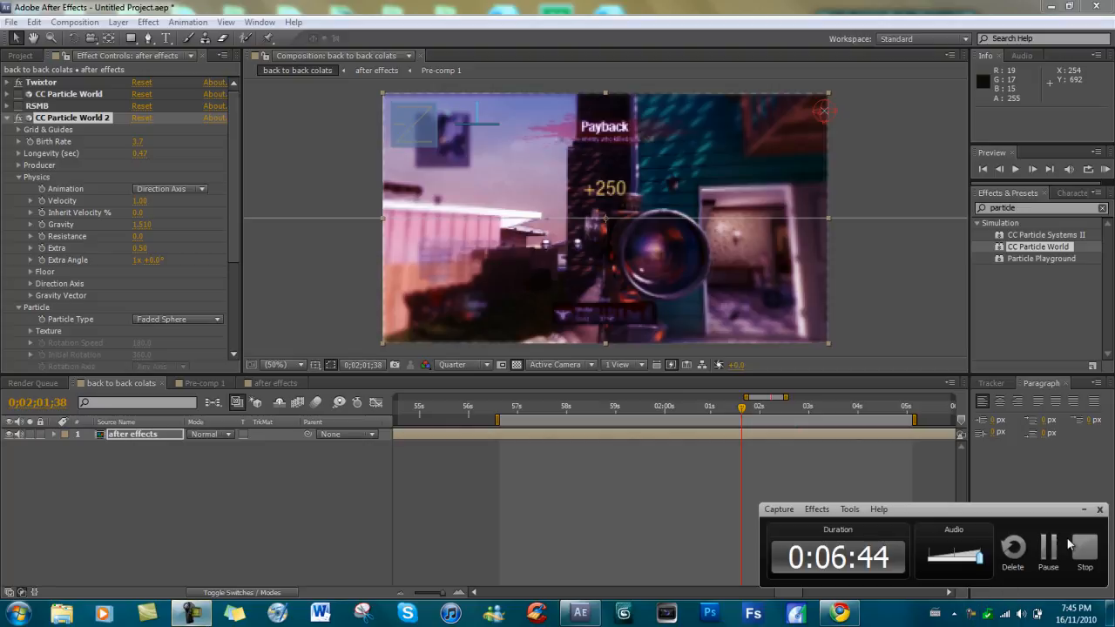